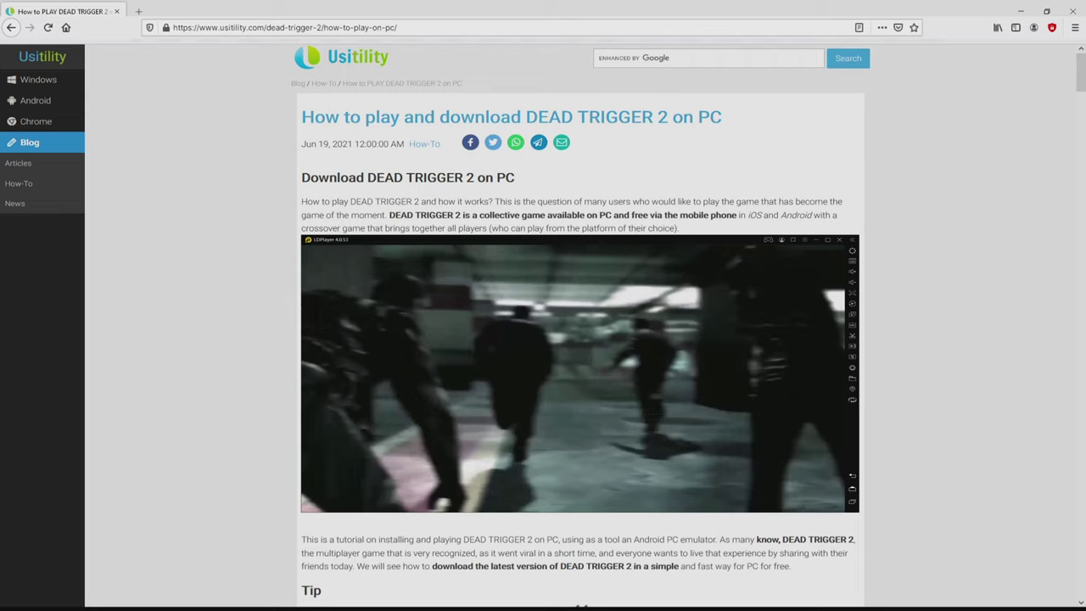
- Scroll the Usitility DEAD TRIGGER 2 guide down to the green 'Download Game on PC' button
{"action": "scroll", "coordinate": [580, 339], "scroll_direction": "down", "scroll_amount": 5}
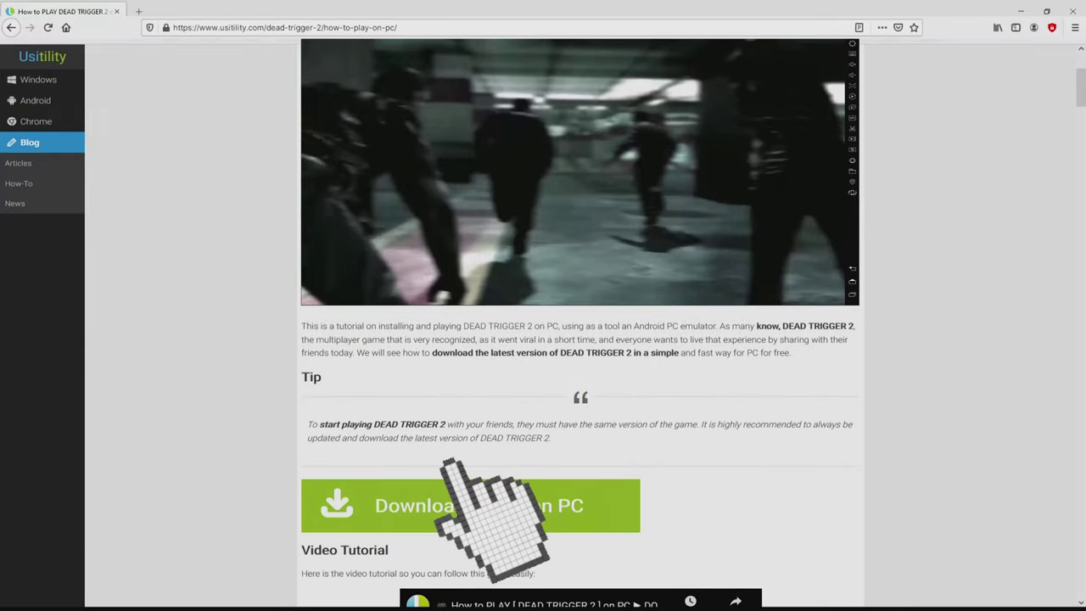
- Open LDPlayer's DEAD TRIGGER 2 - Zombie Survival Shooter FPS page, then scroll through it and back to the top
{"action": "left_click", "coordinate": [471, 505]}
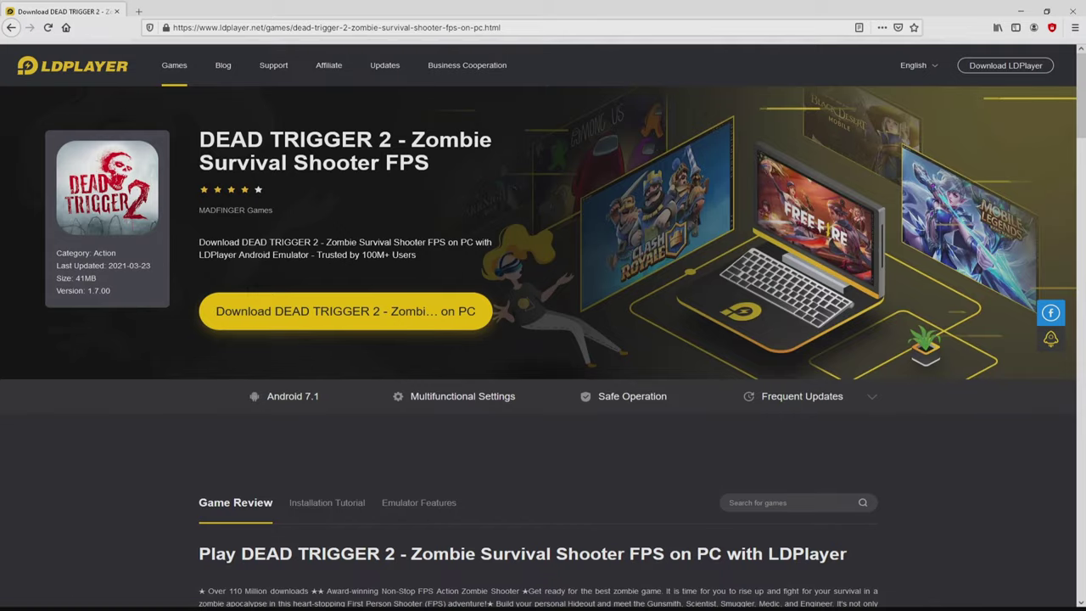
{"action": "scroll", "coordinate": [543, 339], "scroll_direction": "down", "scroll_amount": 10}
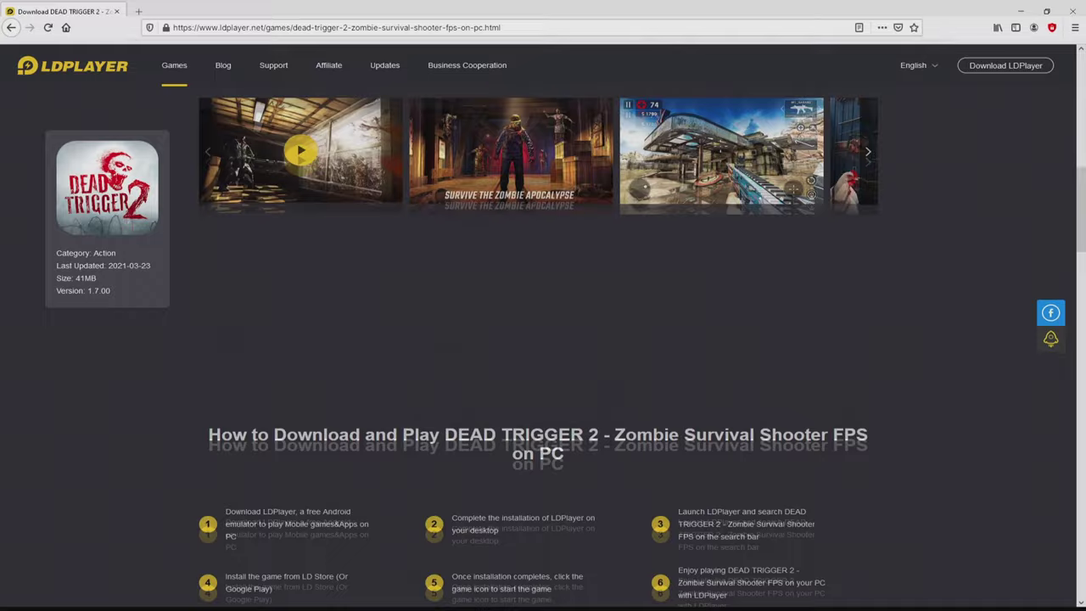
{"action": "scroll", "coordinate": [543, 339], "scroll_direction": "down", "scroll_amount": 10}
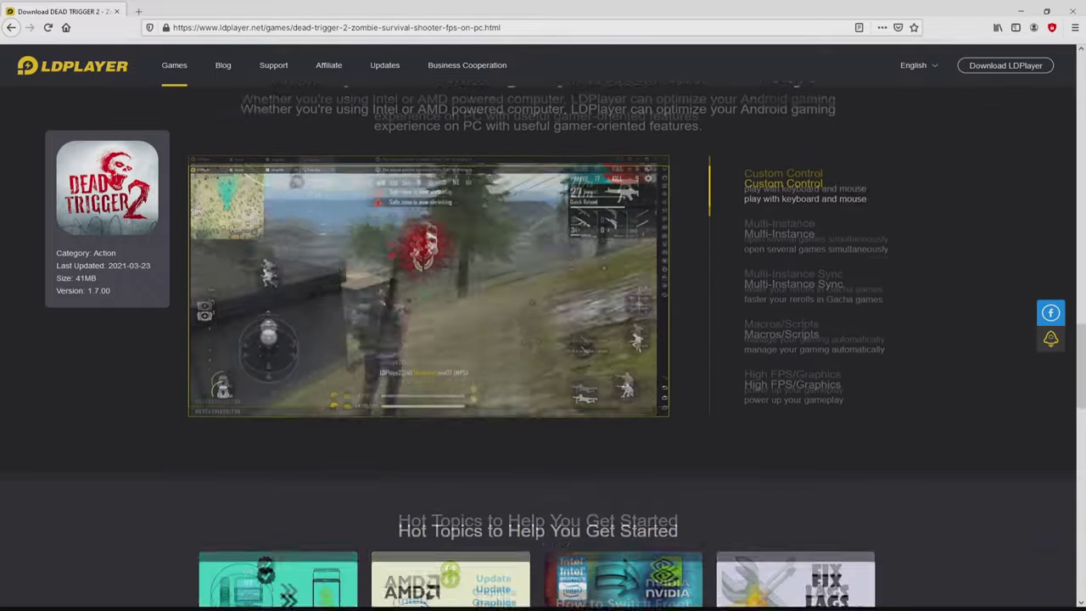
{"action": "scroll", "coordinate": [543, 339], "scroll_direction": "down", "scroll_amount": 3}
{"action": "scroll", "coordinate": [543, 339], "scroll_direction": "up", "scroll_amount": 4}
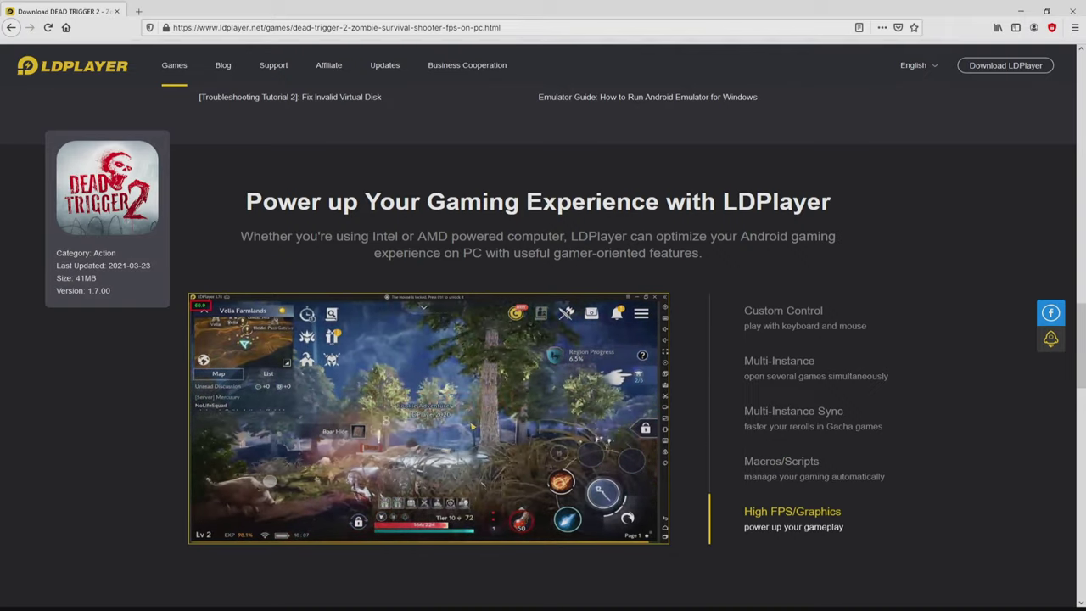
{"action": "scroll", "coordinate": [543, 339], "scroll_direction": "up", "scroll_amount": 3}
{"action": "scroll", "coordinate": [543, 339], "scroll_direction": "up", "scroll_amount": 15}
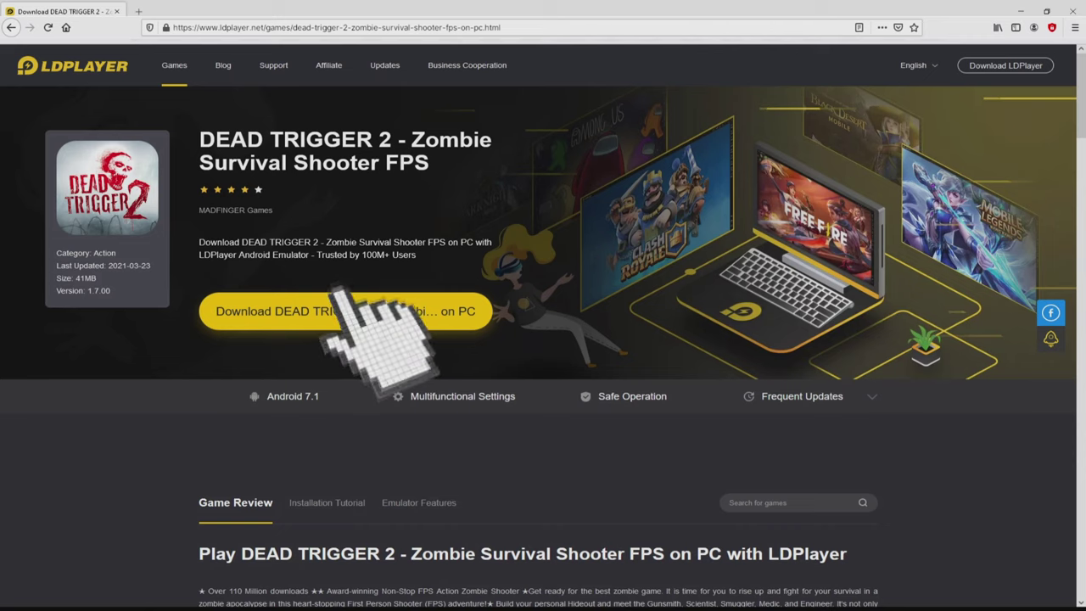
- Download the LDPlayer installer for DEAD TRIGGER 2 and run the .exe from Firefox's download bar
{"action": "left_click", "coordinate": [341, 307]}
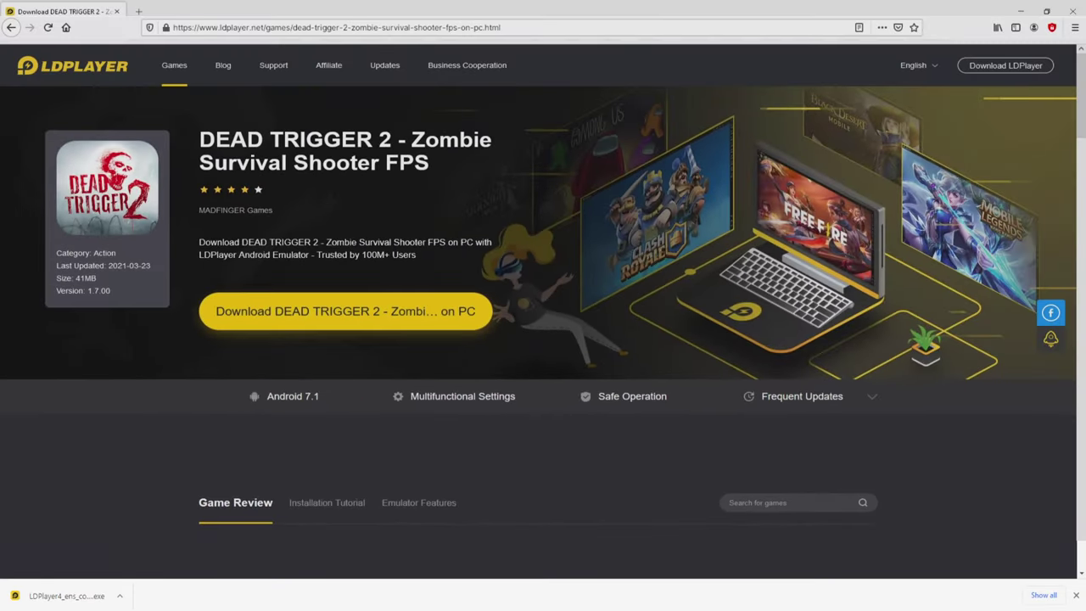
{"action": "left_click", "coordinate": [66, 596]}
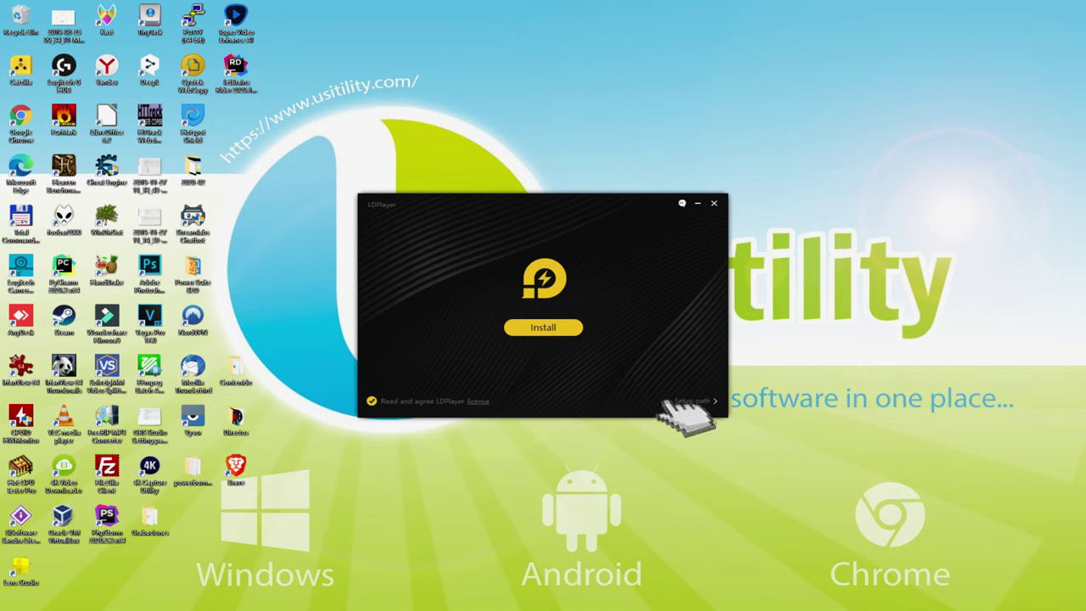
{"action": "left_click", "coordinate": [678, 399]}
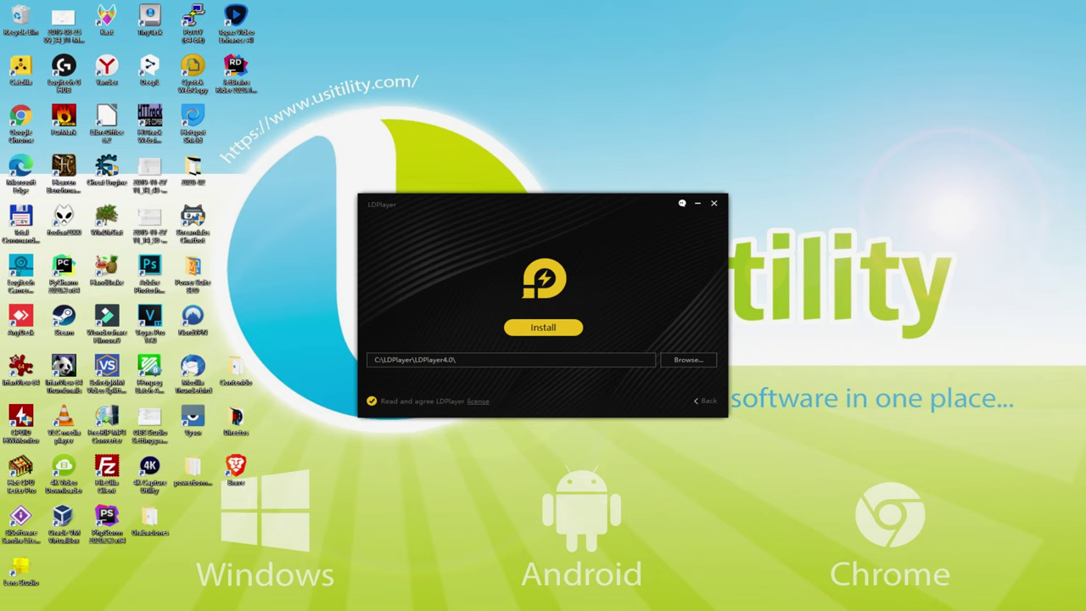
{"action": "left_click", "coordinate": [697, 397]}
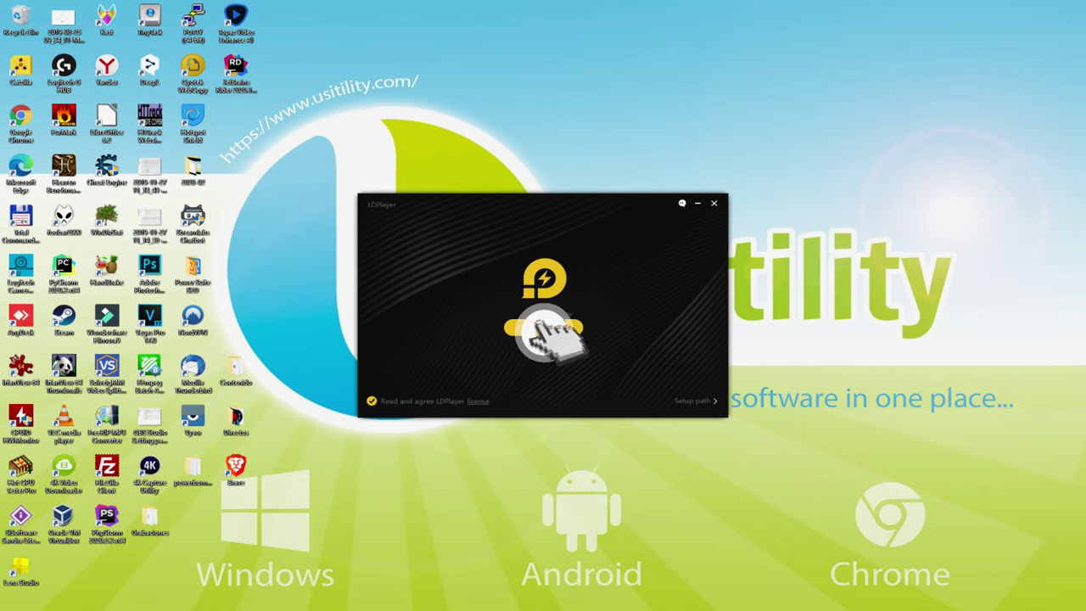
- Start the LDPlayer installation, rejecting the bundled Avast Free Antivirus and McAfee WebAdvisor offers
{"action": "left_click", "coordinate": [543, 328]}
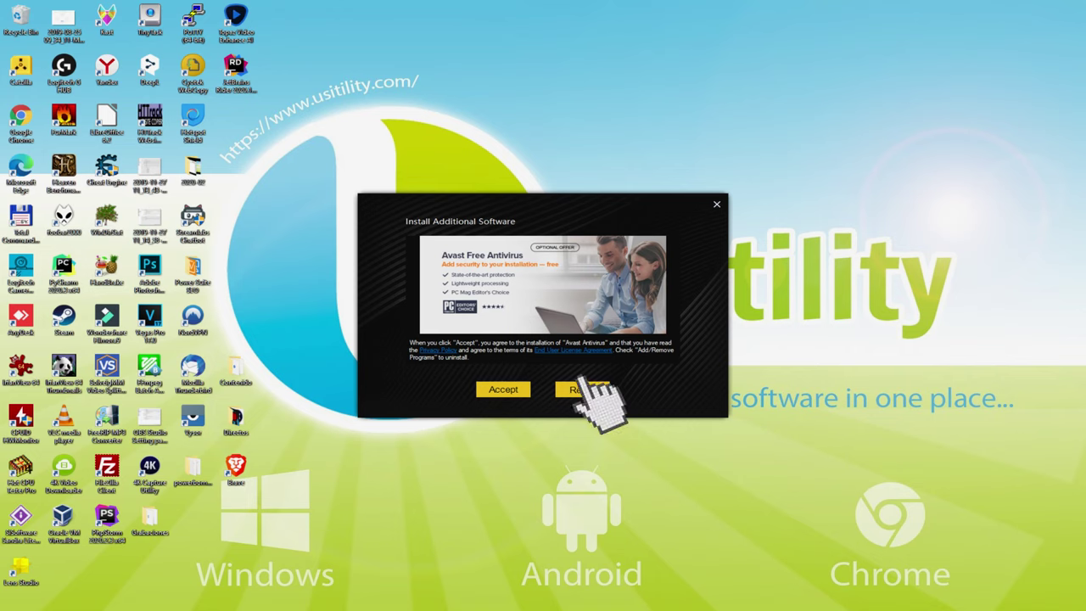
{"action": "left_click", "coordinate": [582, 390]}
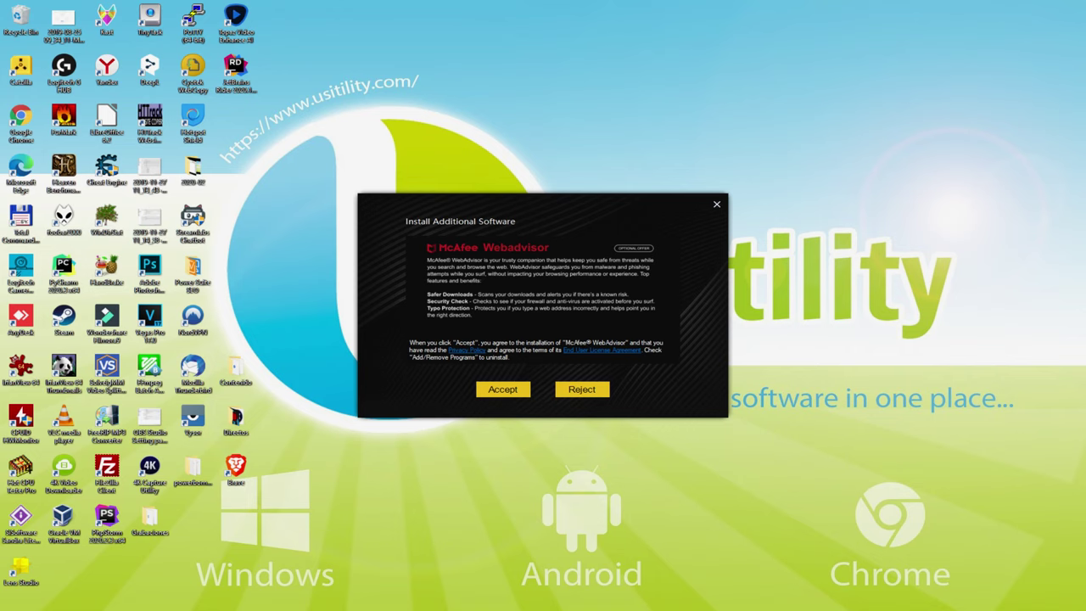
{"action": "left_click", "coordinate": [582, 390]}
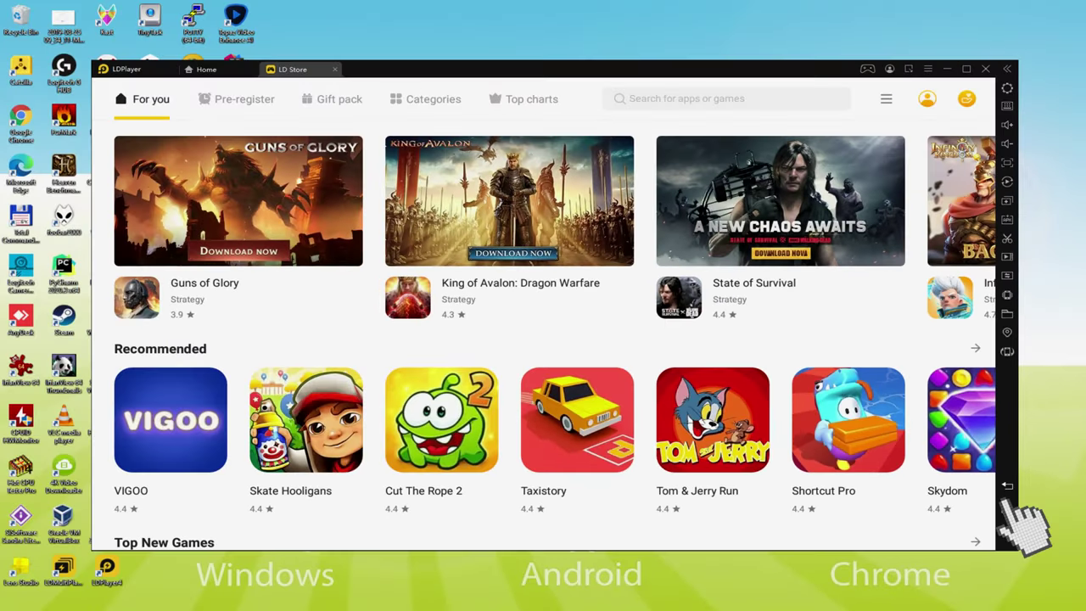
- Close the LD Store tab to get back to LDPlayer's Android home screen
{"action": "left_click", "coordinate": [939, 391]}
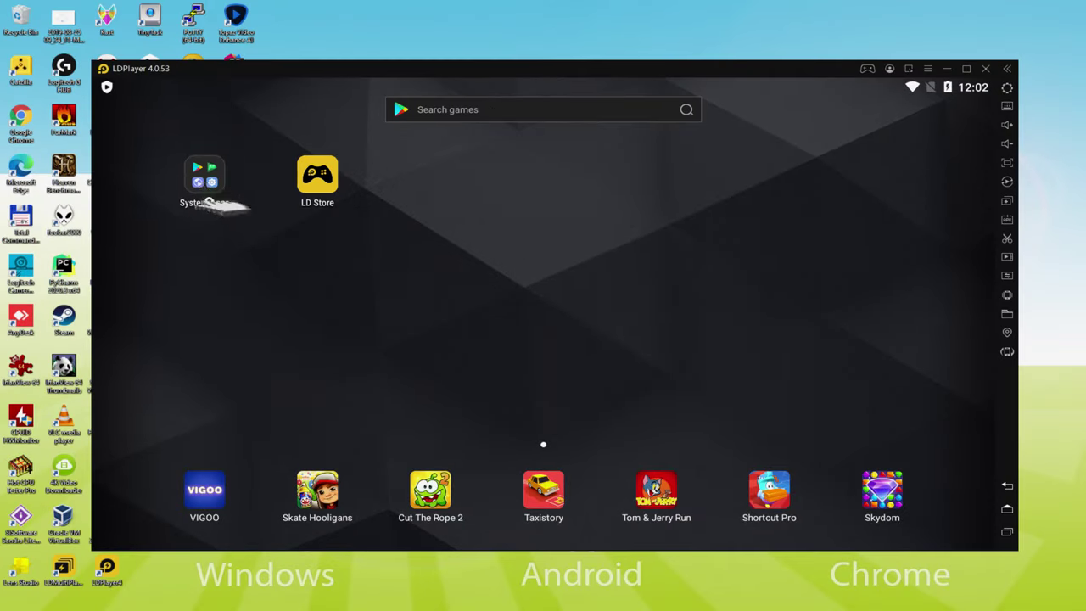
- Launch the Play Store from the System Apps folder
{"action": "left_click", "coordinate": [360, 170]}
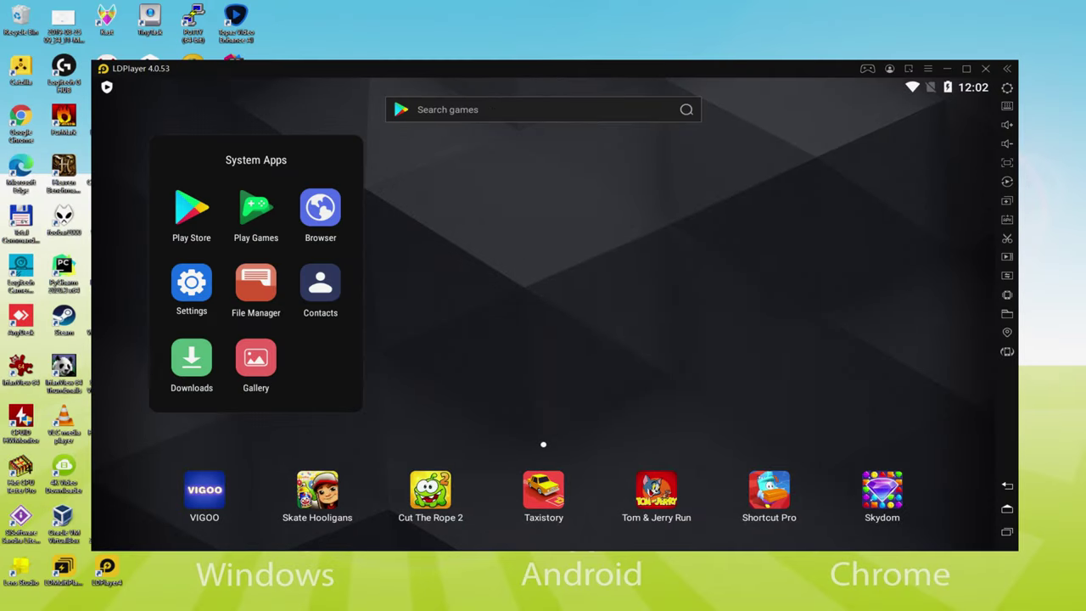
{"action": "left_click", "coordinate": [202, 214]}
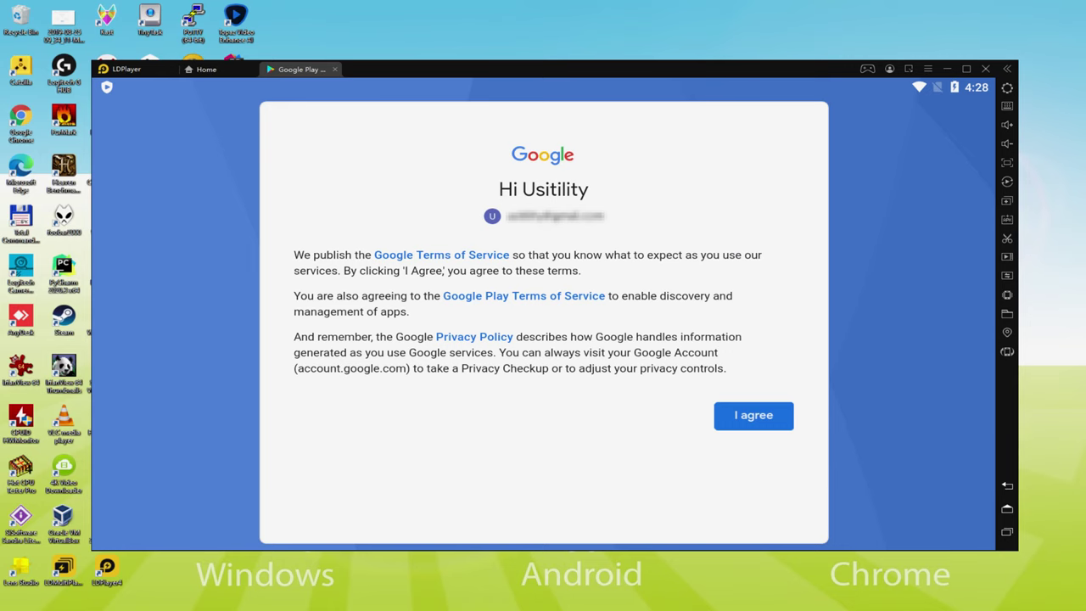
- Agree to Google's terms, turn off 'Back up to Google Drive', and accept the Google services
{"action": "left_click", "coordinate": [753, 416]}
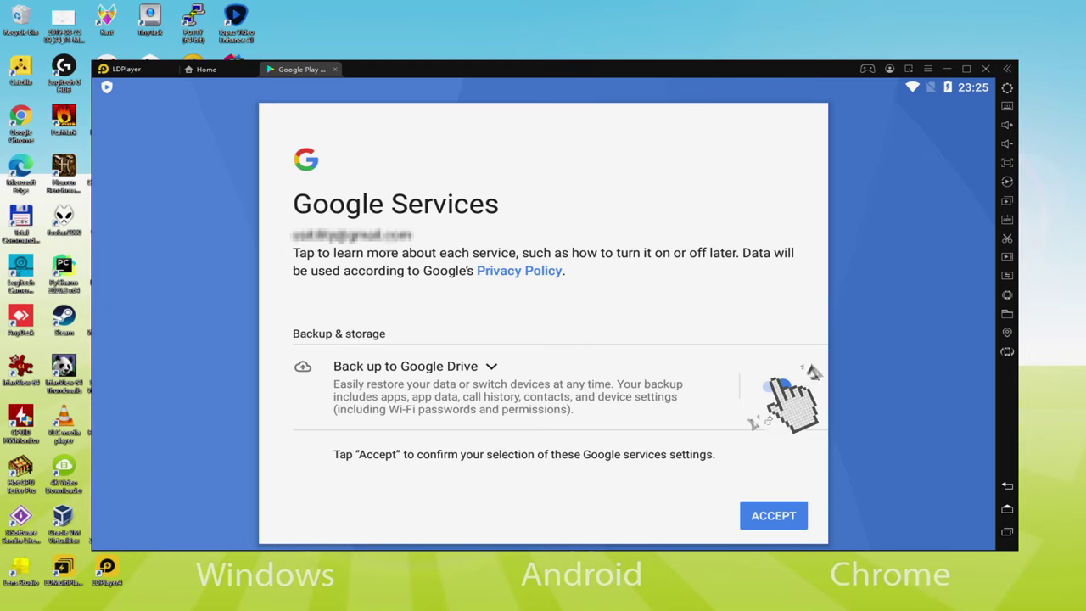
{"action": "left_click", "coordinate": [777, 386]}
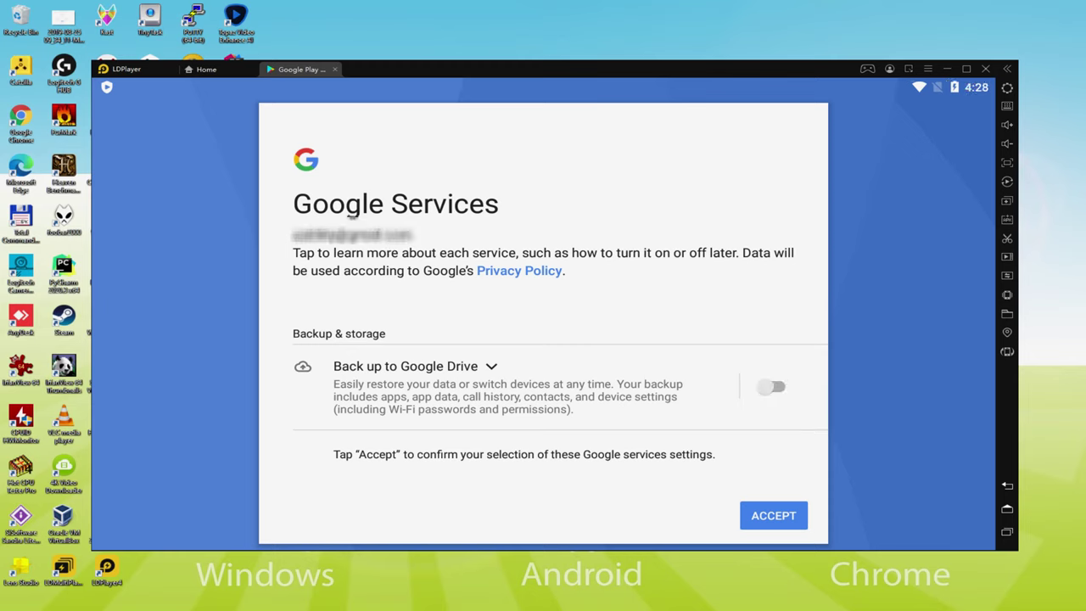
{"action": "left_click", "coordinate": [774, 513]}
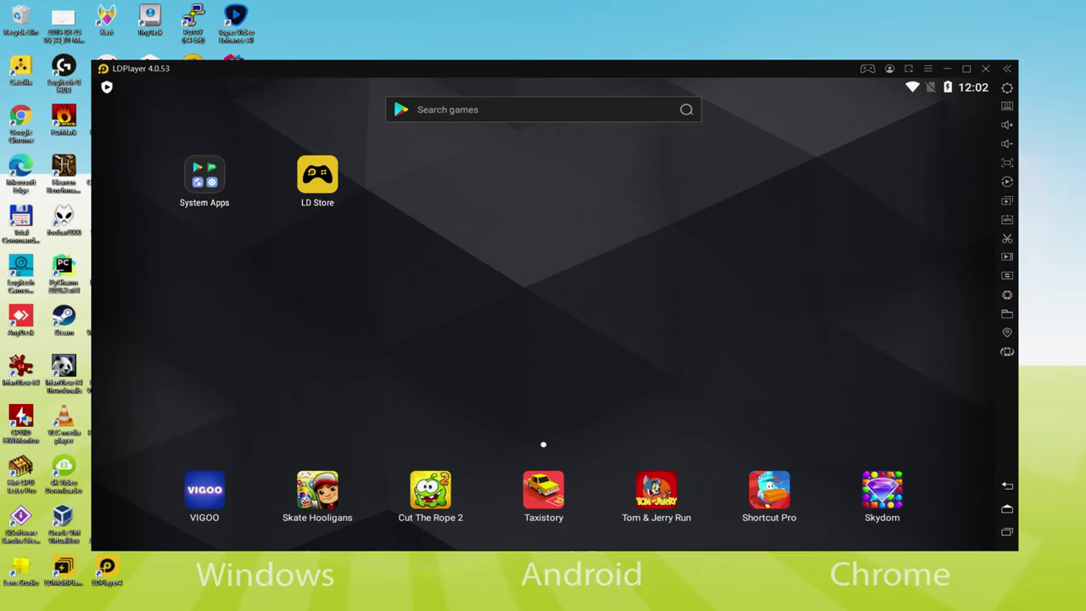
- Install DEAD TRIGGER 2 from the Play Store, then go back to the Android home screen
{"action": "left_click", "coordinate": [204, 180]}
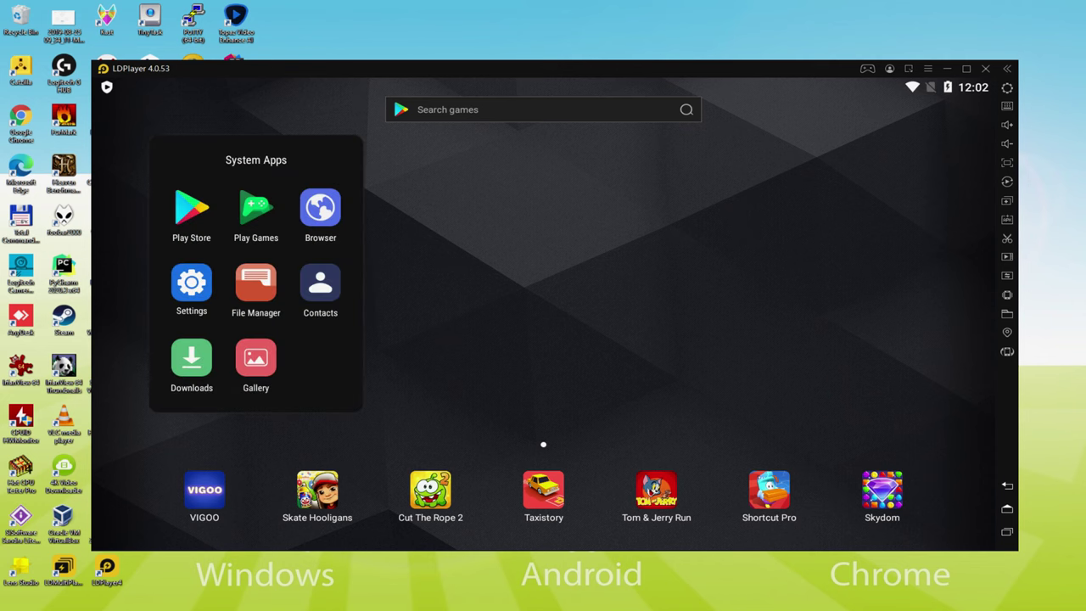
{"action": "left_click", "coordinate": [194, 209]}
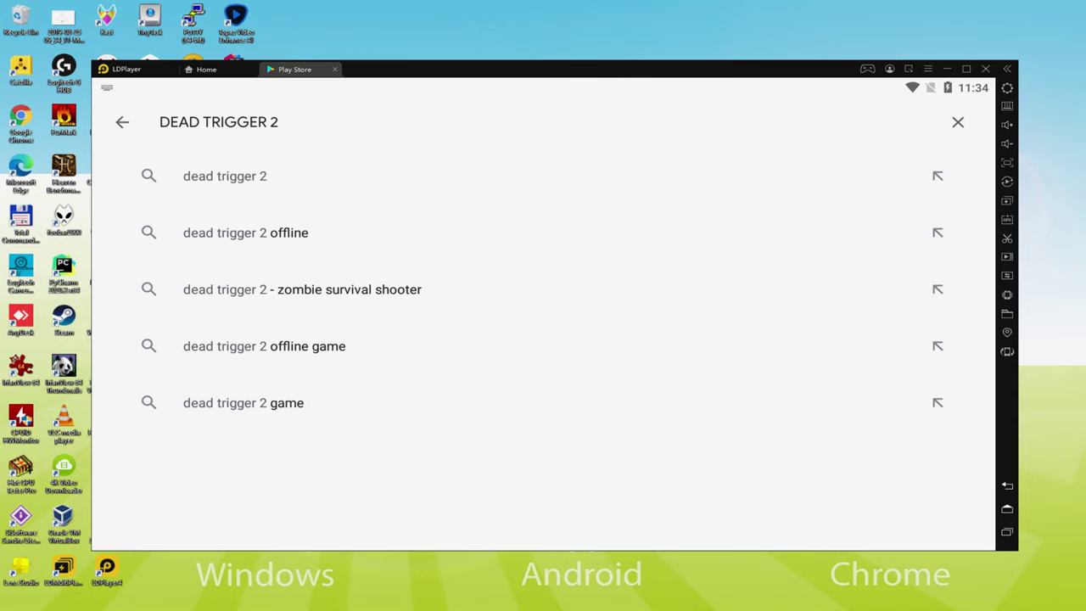
{"action": "left_click", "coordinate": [228, 174]}
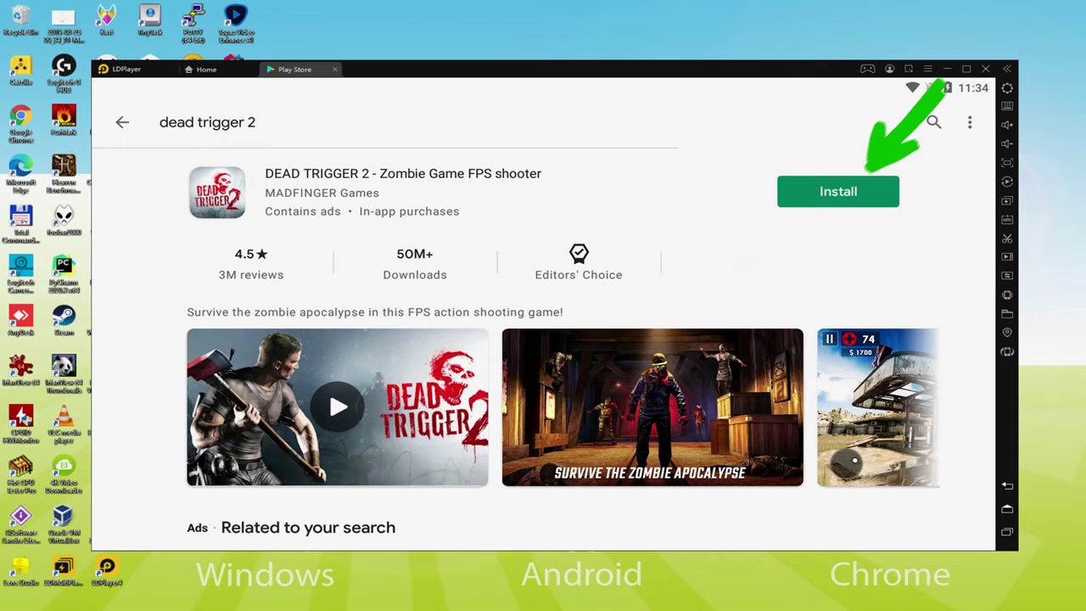
{"action": "left_click", "coordinate": [838, 194]}
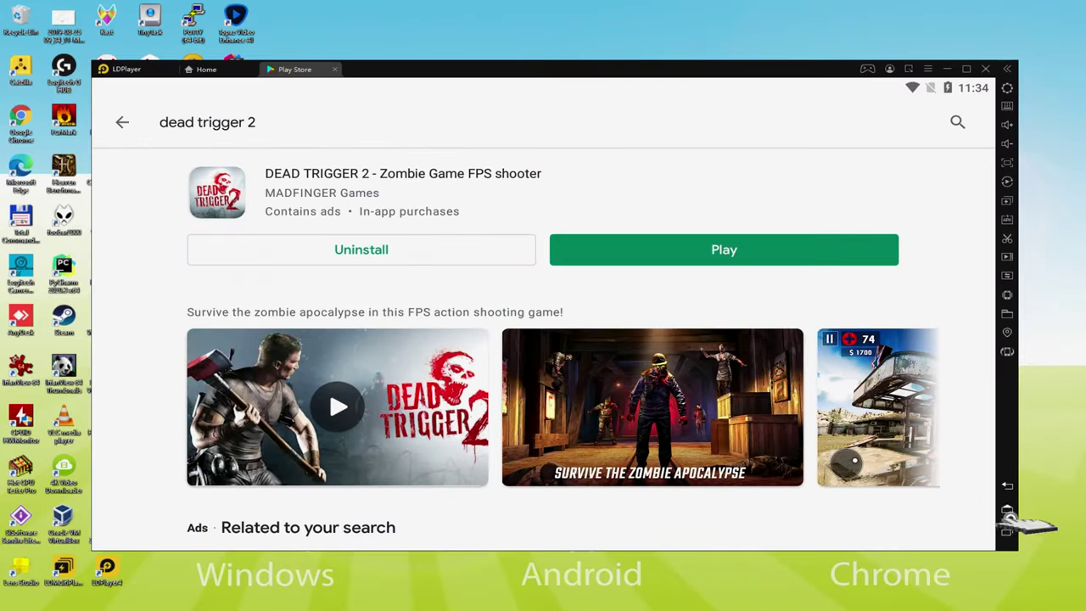
{"action": "left_click", "coordinate": [933, 384]}
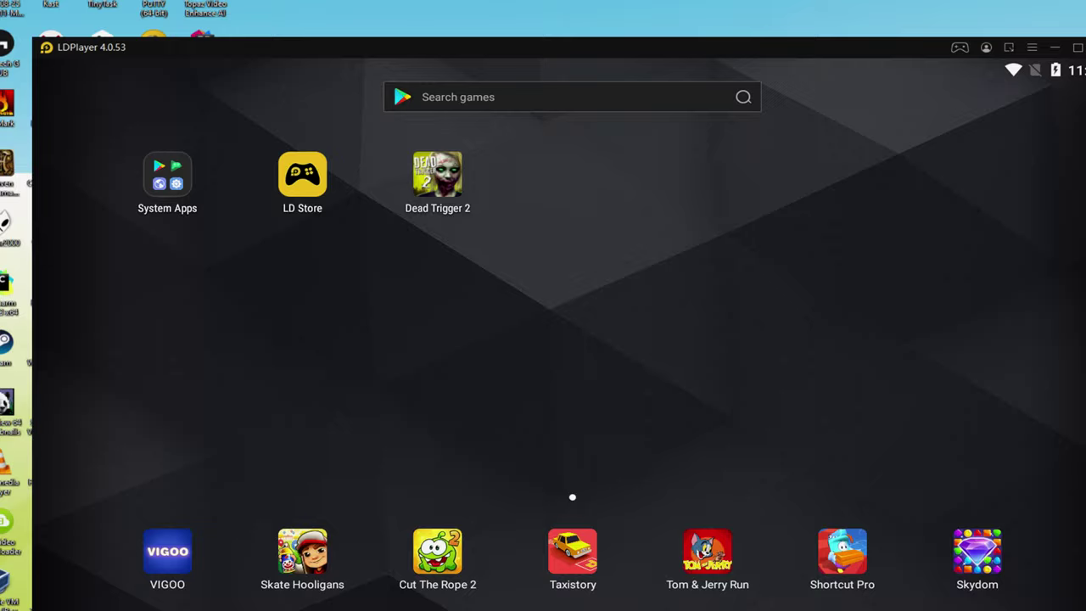
- Launch DEAD TRIGGER 2 from the home screen and load into the first mission
{"action": "left_click", "coordinate": [438, 167]}
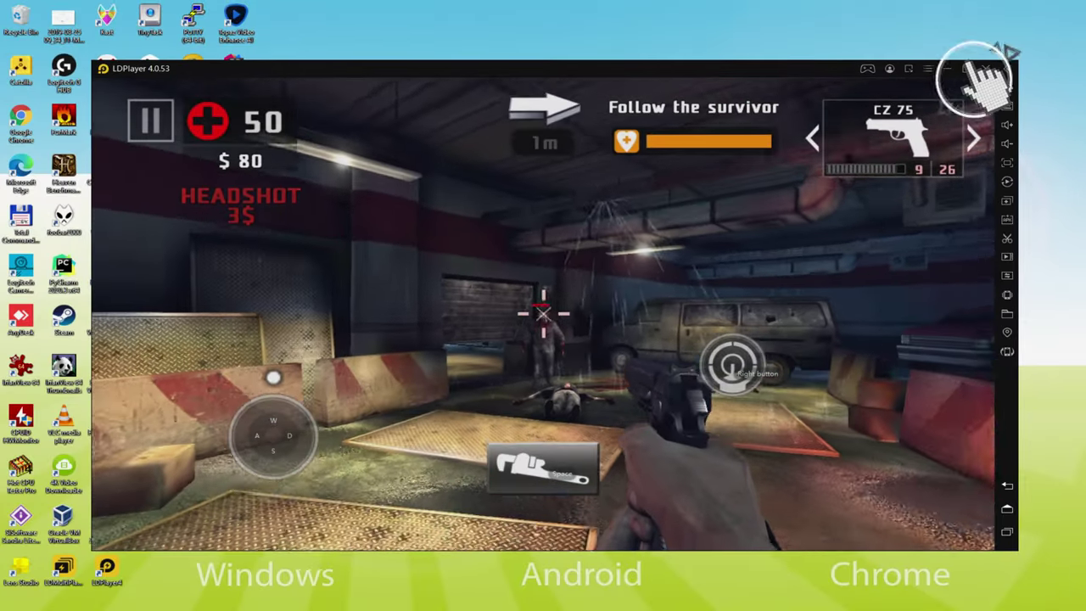
- Maximize LDPlayer to full screen, shoot the zombie ahead, and follow the survivor using WASD
{"action": "left_click", "coordinate": [866, 127]}
{"action": "left_click", "coordinate": [533, 303]}
{"action": "left_click", "coordinate": [533, 303]}
{"action": "left_click", "coordinate": [533, 303]}
{"action": "key", "text": "w"}
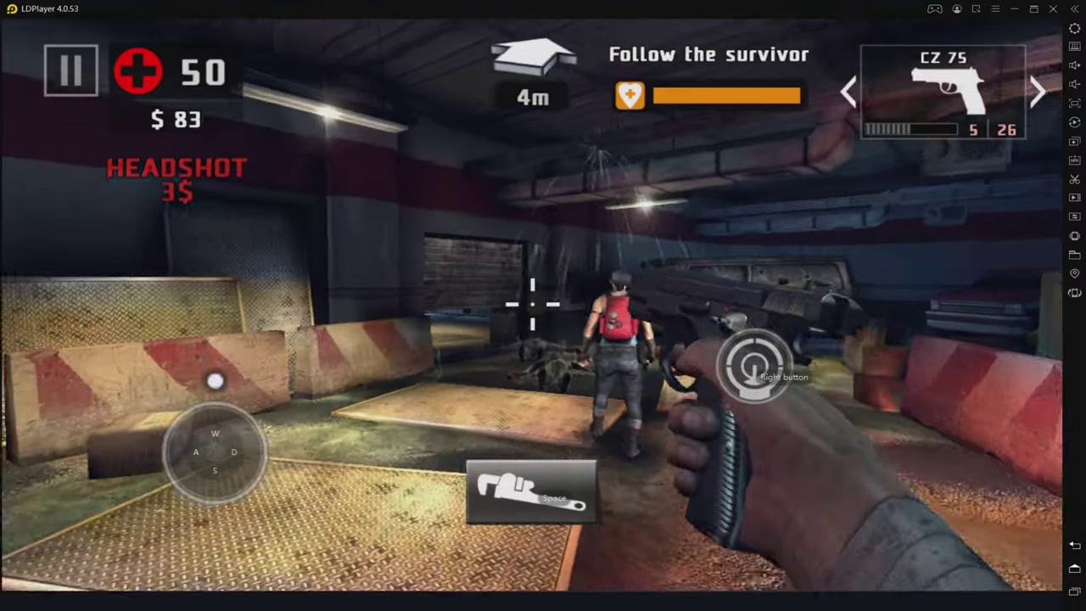
{"action": "key", "text": "w"}
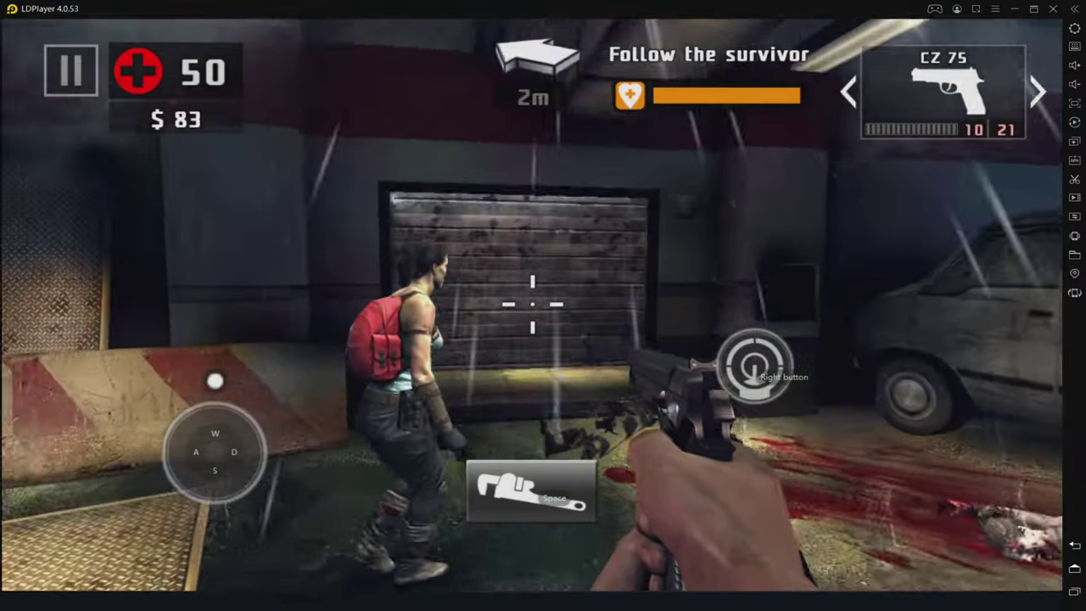
{"action": "key", "text": "s"}
{"action": "key", "text": "a"}
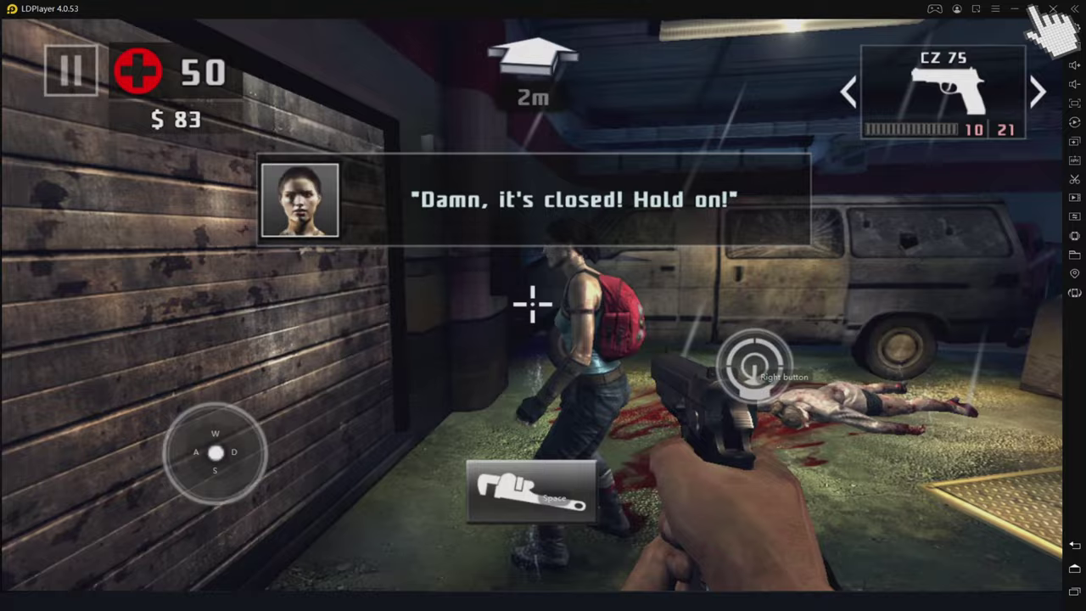
{"action": "key", "text": "d"}
- Restore LDPlayer to a window and keep shooting zombies toward the ambulance
{"action": "left_click", "coordinate": [1035, 10]}
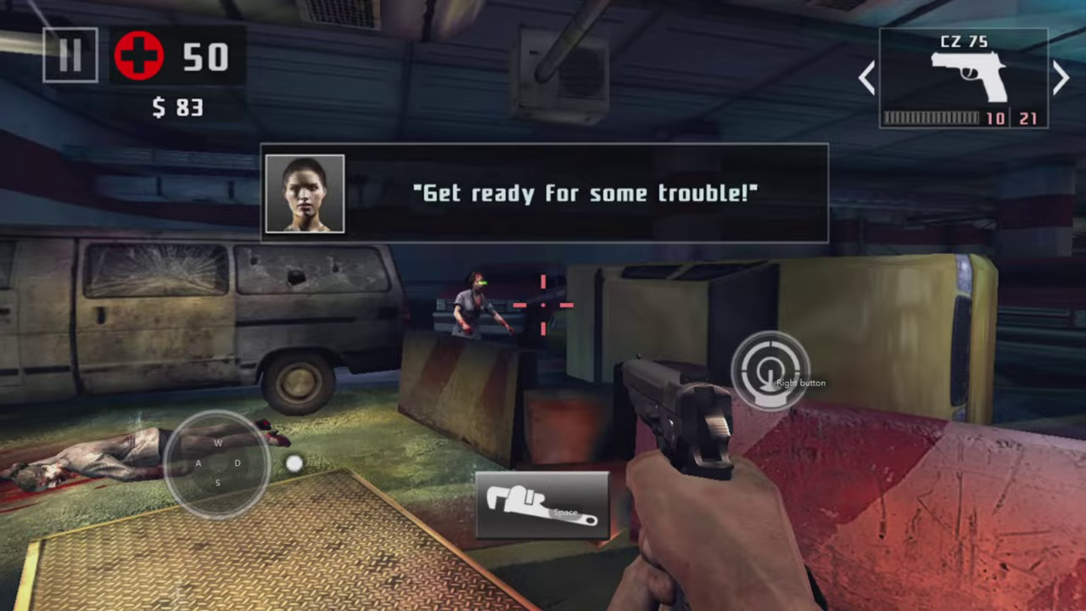
{"action": "right_click", "coordinate": [543, 303]}
{"action": "right_click", "coordinate": [543, 304]}
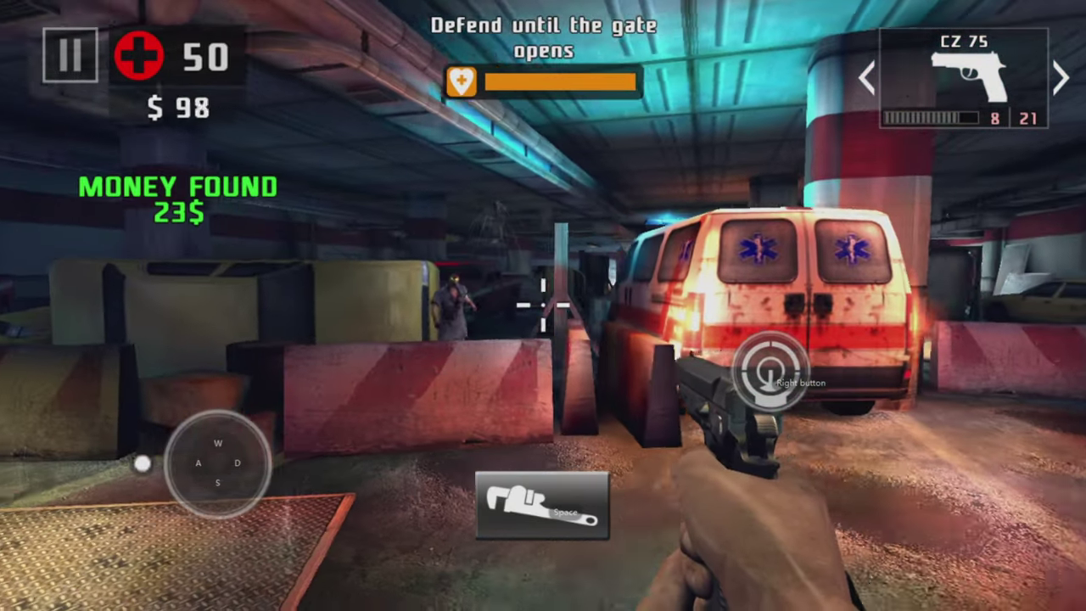
{"action": "right_click", "coordinate": [543, 304]}
{"action": "right_click", "coordinate": [543, 304]}
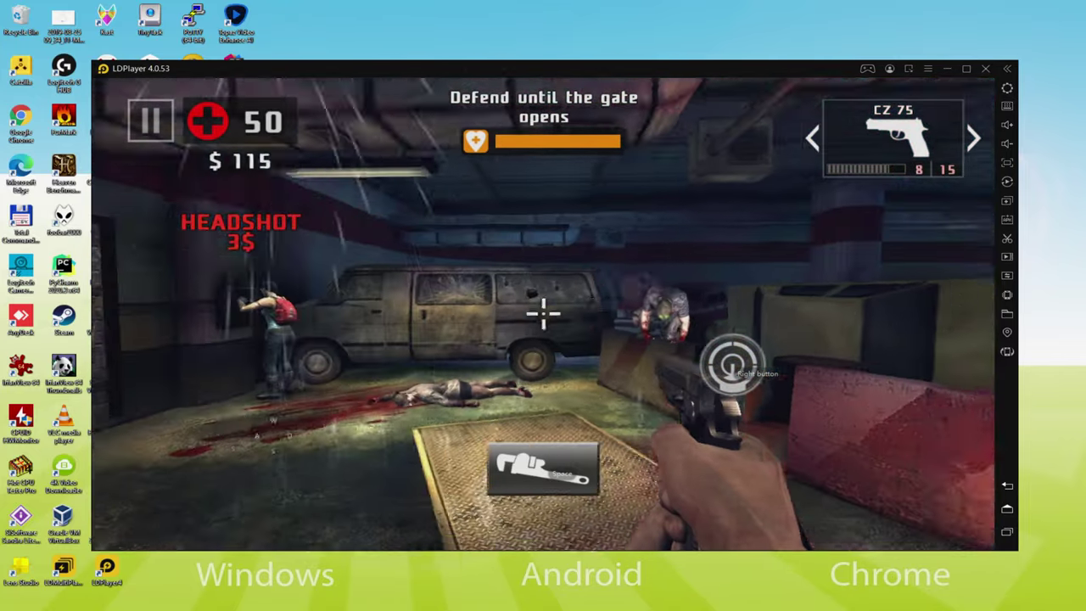
- Shoot the zombies behind the barrier, then check the keyboard mapping panel and close it
{"action": "left_click", "coordinate": [543, 314]}
{"action": "left_click", "coordinate": [543, 314]}
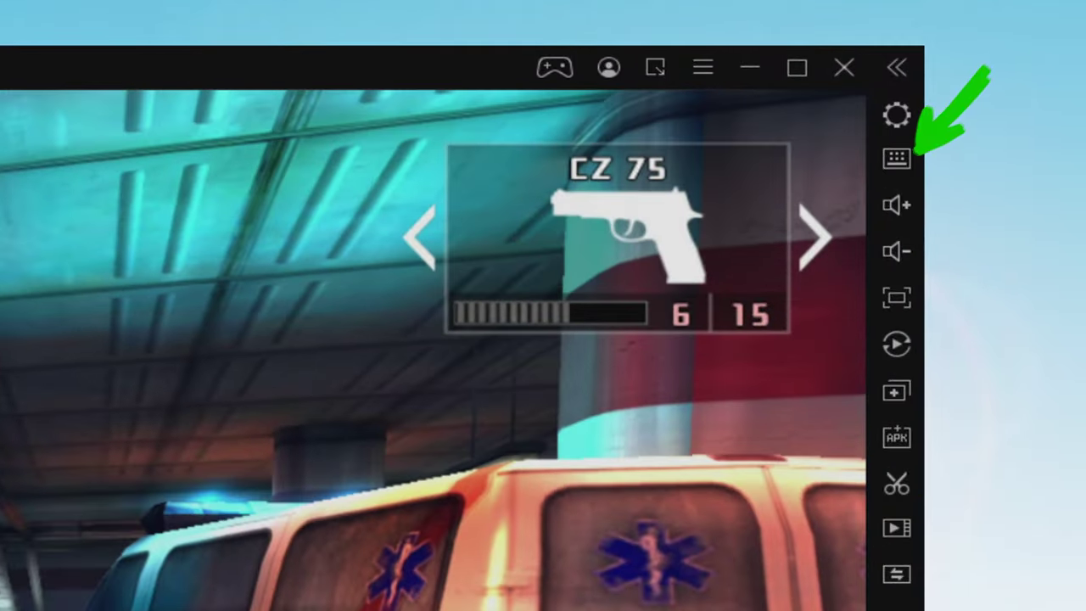
{"action": "left_click", "coordinate": [543, 314]}
{"action": "left_click", "coordinate": [543, 314]}
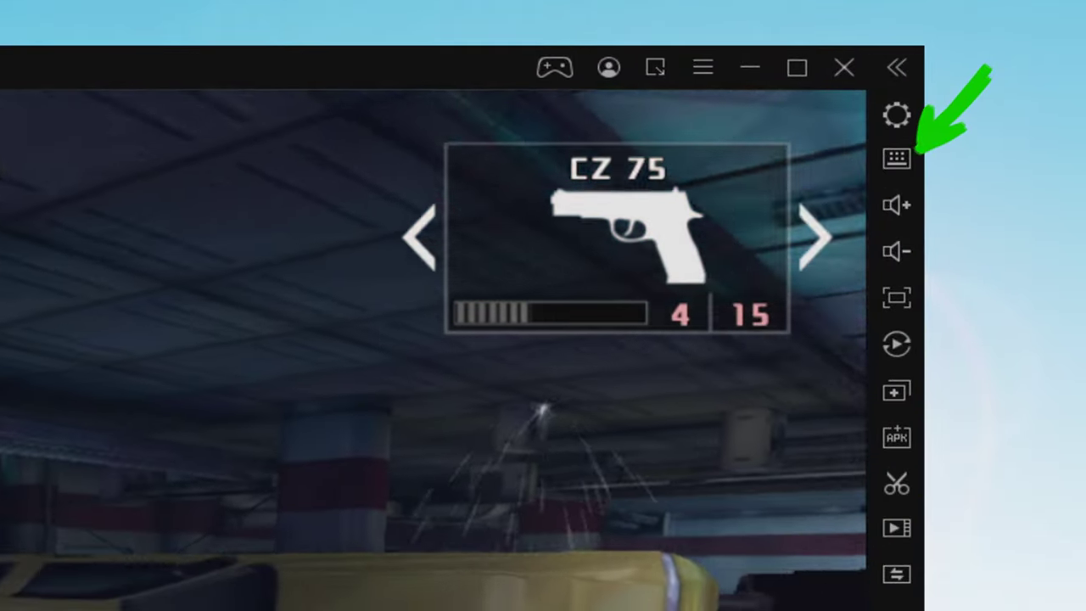
{"action": "left_click", "coordinate": [543, 313]}
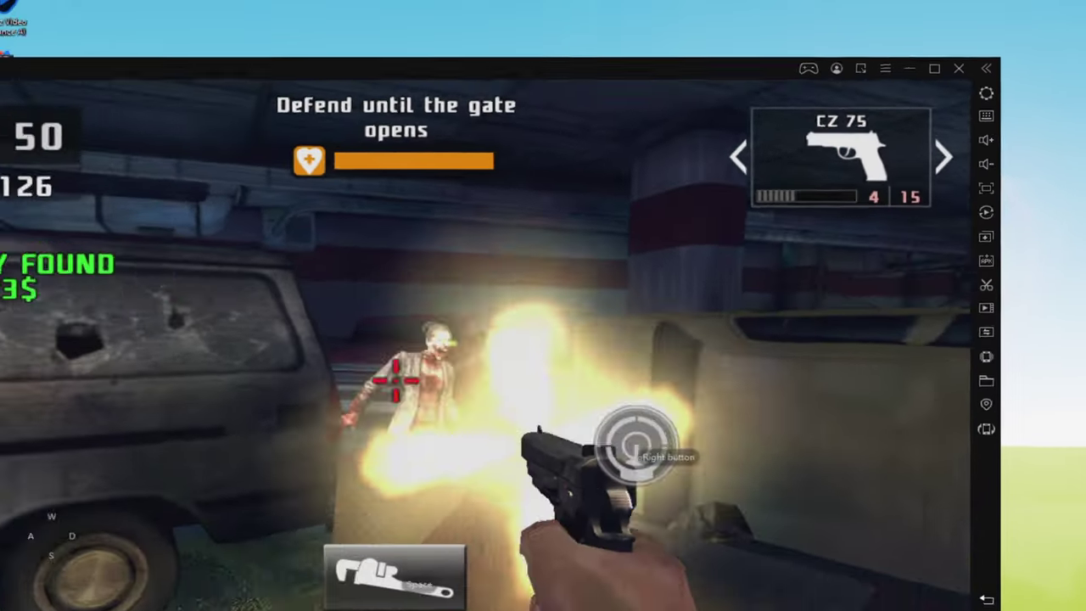
{"action": "left_click", "coordinate": [543, 314]}
{"action": "left_click", "coordinate": [1007, 107]}
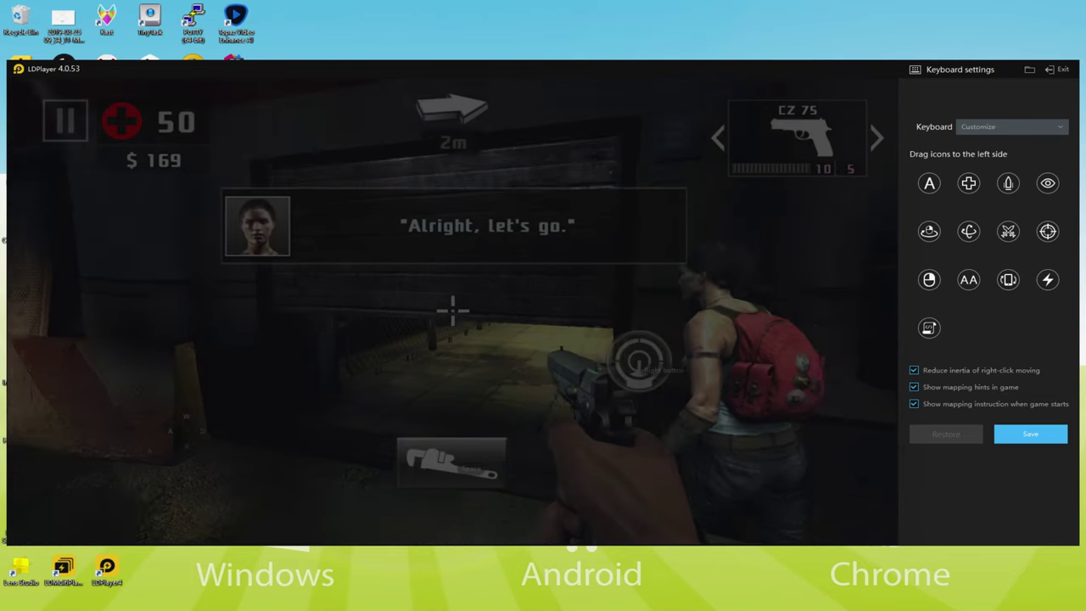
{"action": "left_click", "coordinate": [1059, 69]}
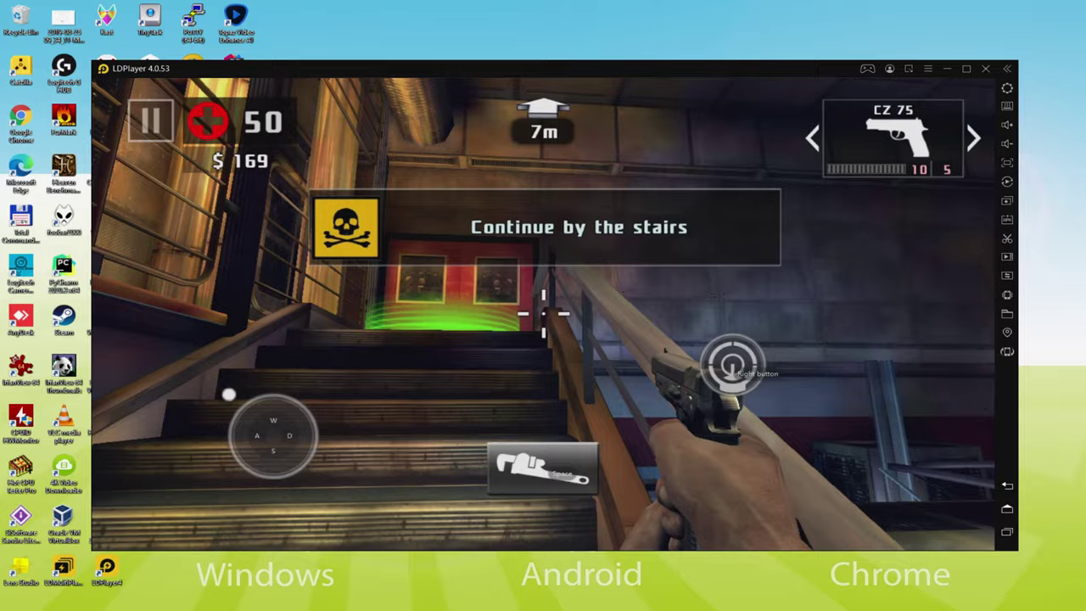
- Move forward with W to climb the stairs toward the red door
{"action": "key", "text": "w"}
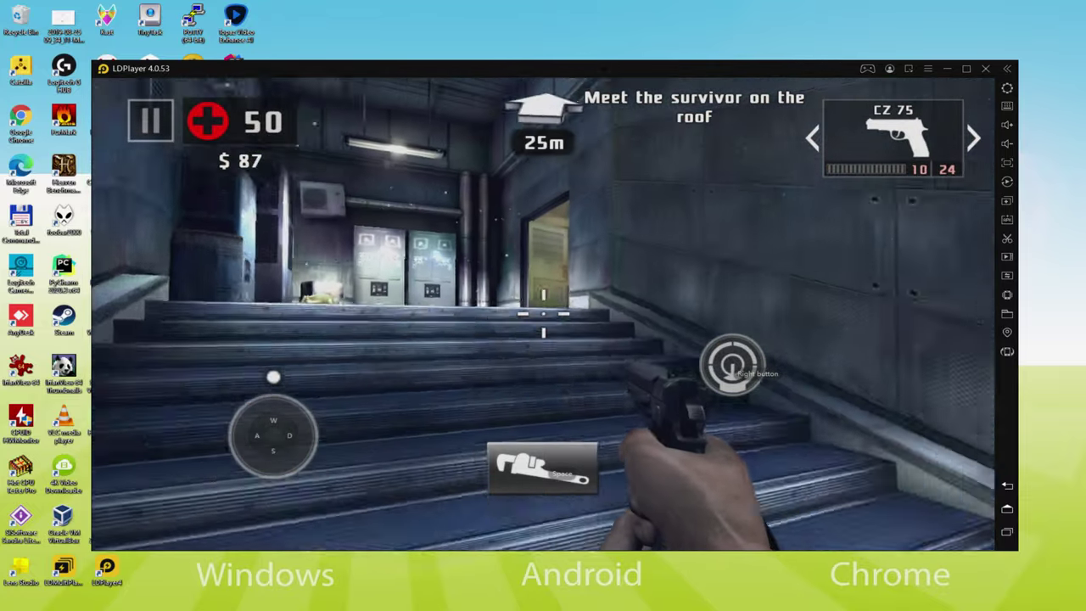
- Run with WASD through the alley doorway and across the roof to reach the car
{"action": "key", "text": "a"}
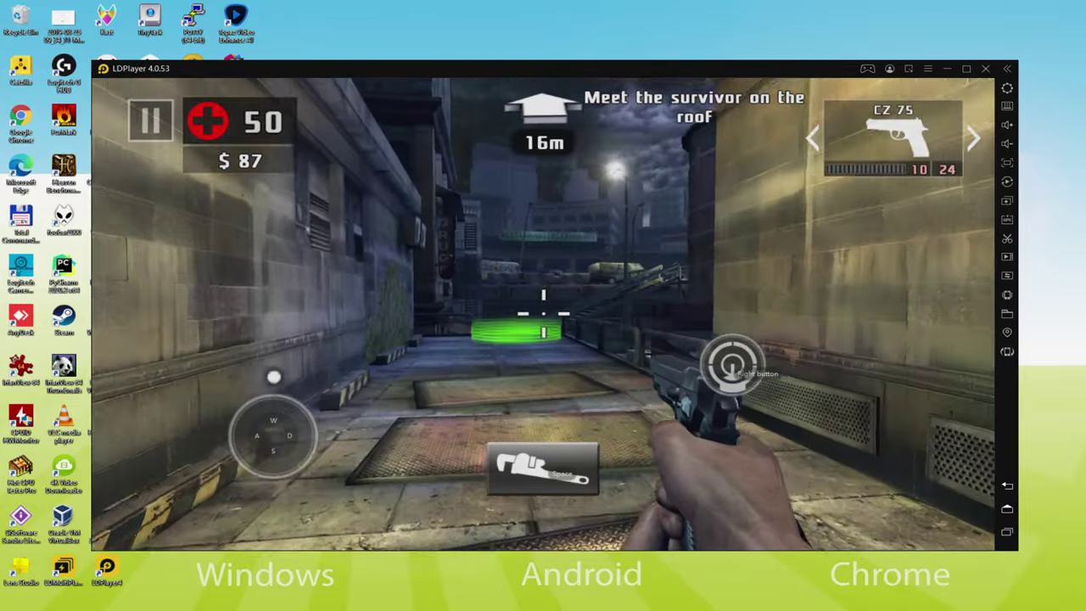
{"action": "key", "text": "w"}
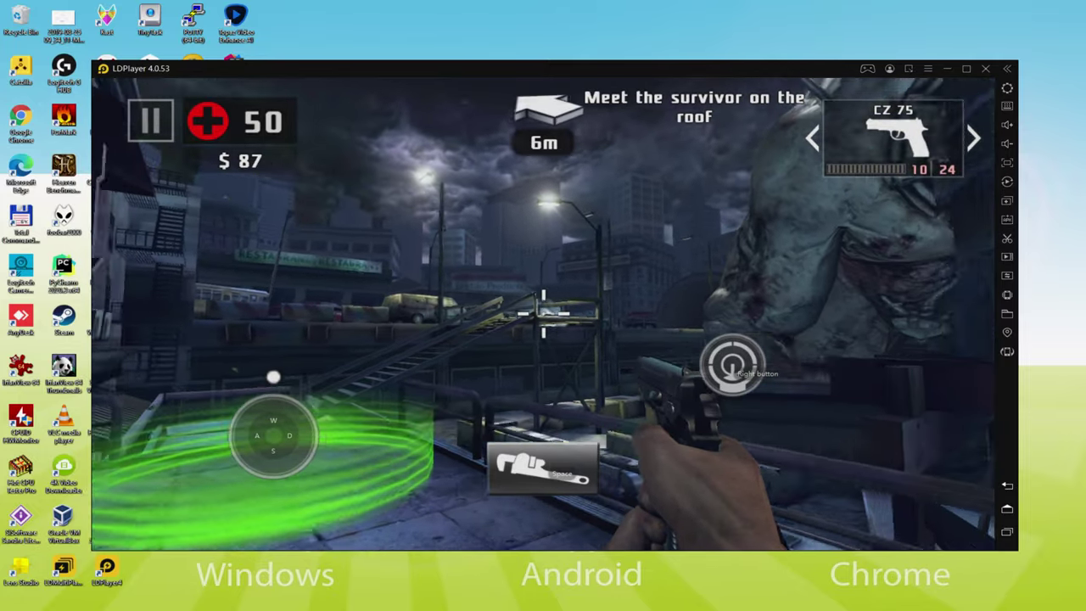
{"action": "key", "text": "a"}
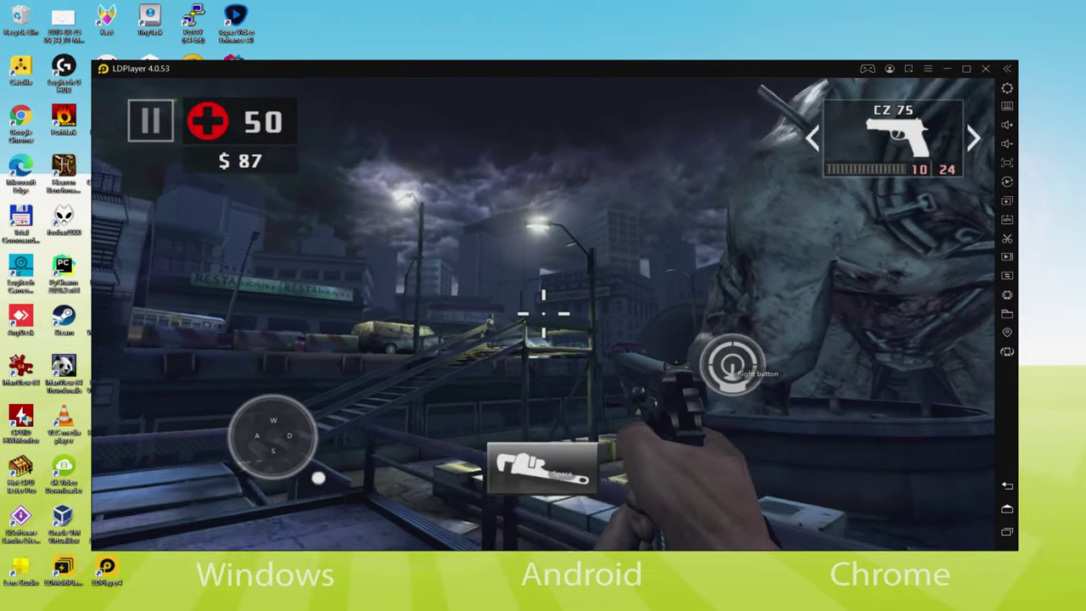
{"action": "key", "text": "w"}
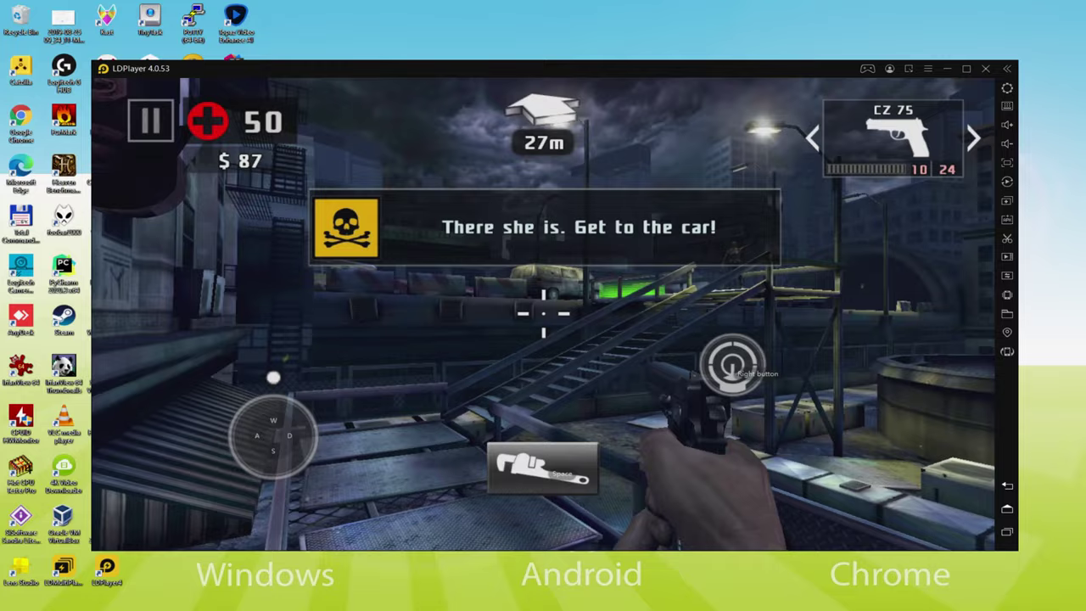
{"action": "key", "text": "s"}
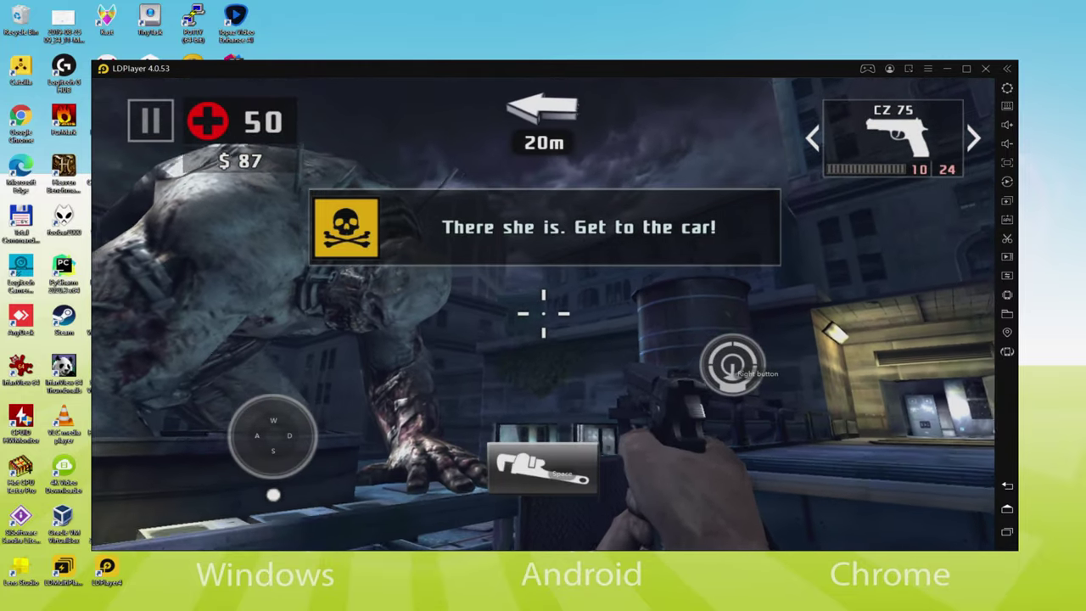
{"action": "key", "text": "a"}
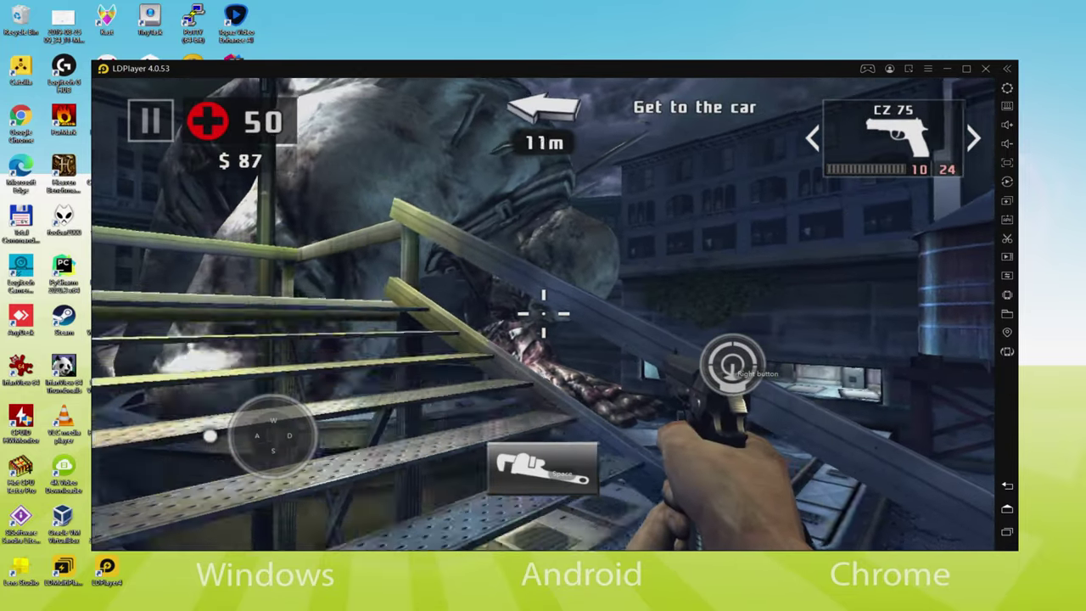
{"action": "key", "text": "s"}
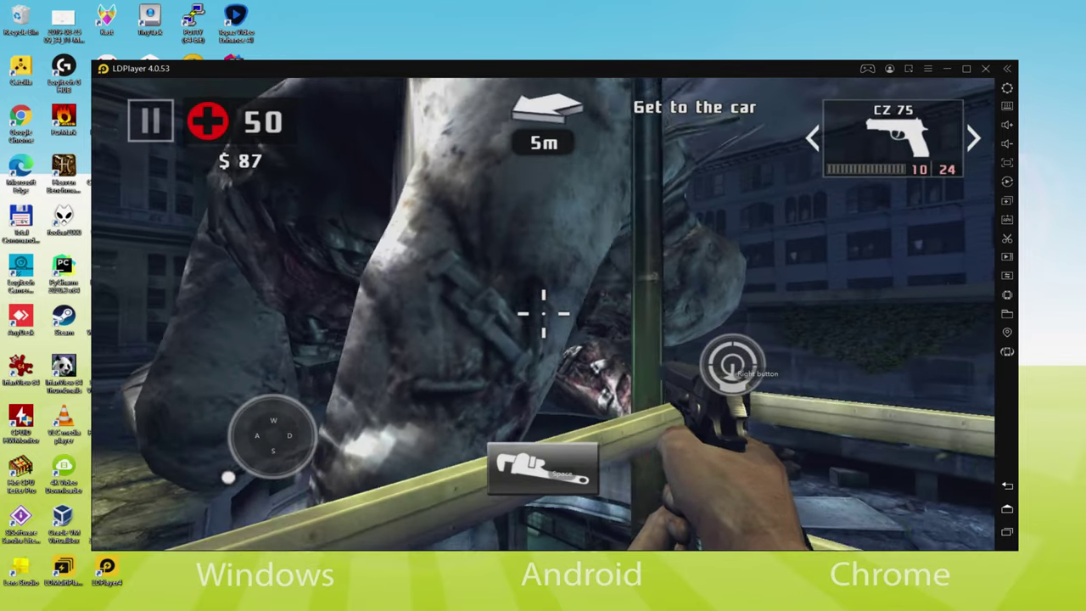
{"action": "key", "text": "s"}
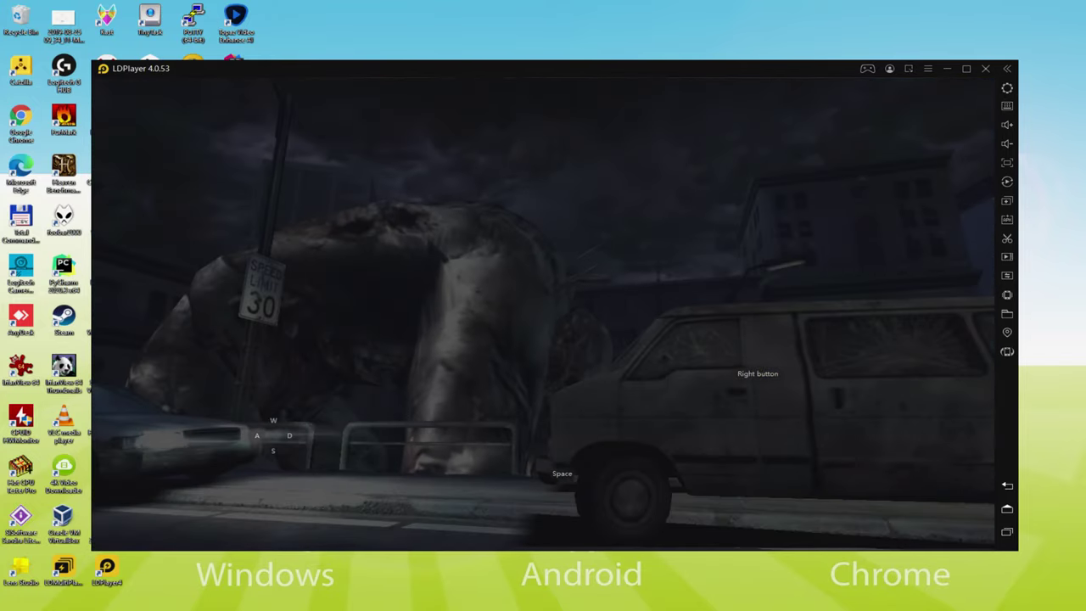